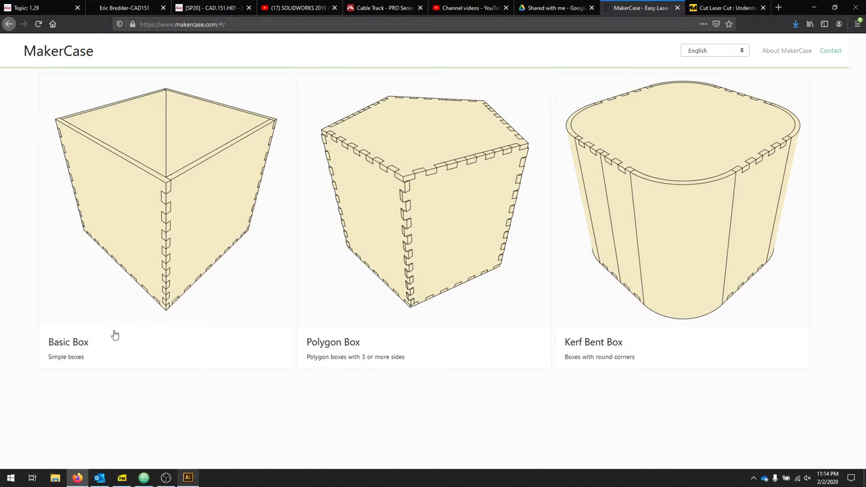
# - Switch briefly to Illustrator, then return to the MakerCase page in Firefox
pyautogui.click(187, 478)
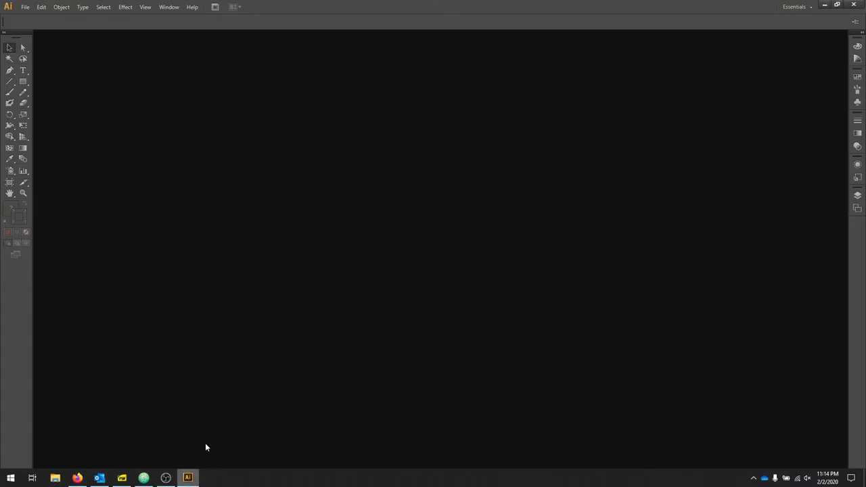
pyautogui.hotkey('alt', 'Tab')
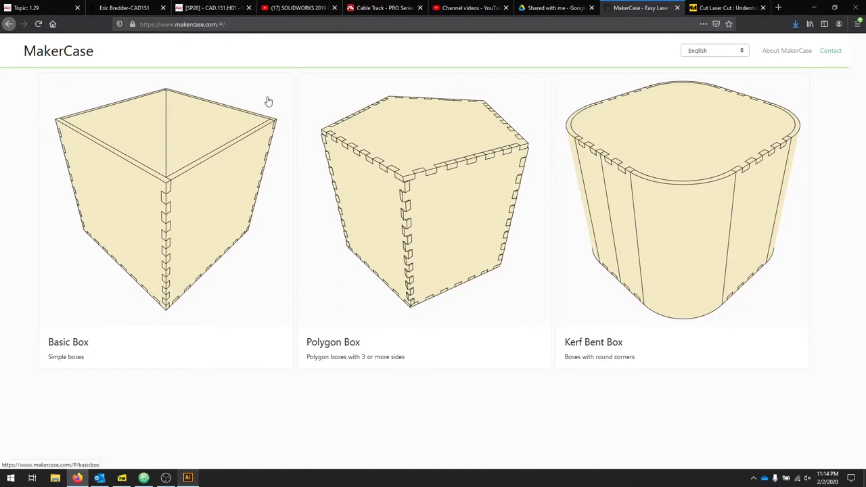
# - In the Basic Box designer, use inside dimensions with width 2 in and height 1.5 in
pyautogui.click(153, 351)
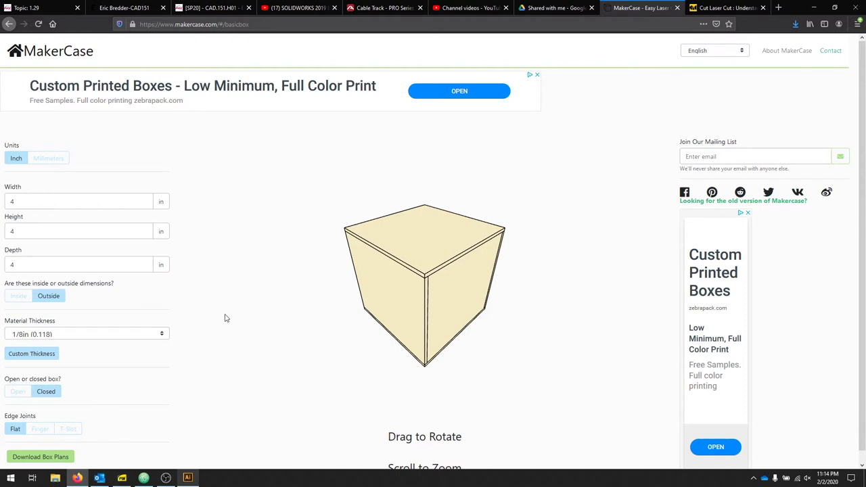
pyautogui.click(17, 297)
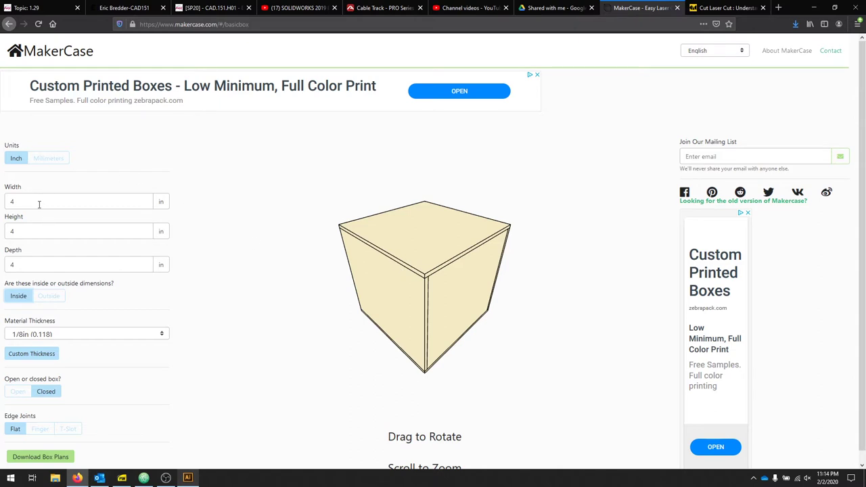
pyautogui.moveTo(42, 203); pyautogui.dragTo(2, 207)
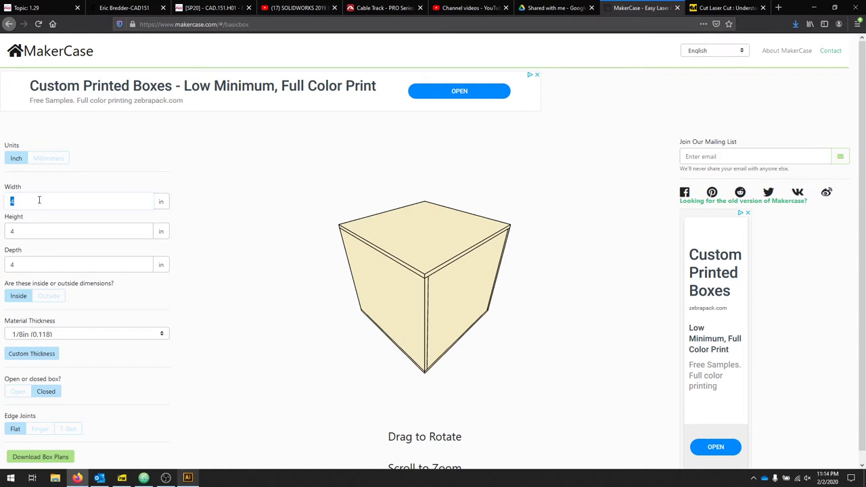
pyautogui.write('2')
pyautogui.press('Tab')
pyautogui.write('1.5')
pyautogui.click(144, 303)
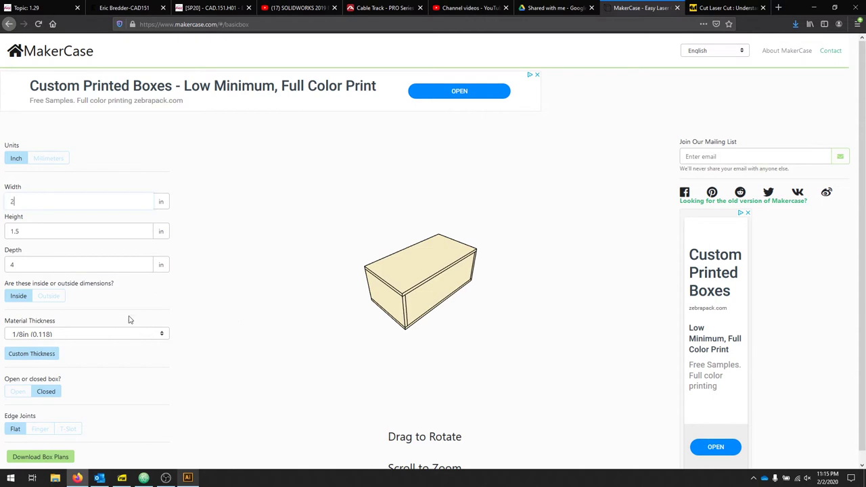
# - Set a custom 0.2 in material thickness and shrink the finger size to its 0.4 minimum
pyautogui.click(27, 354)
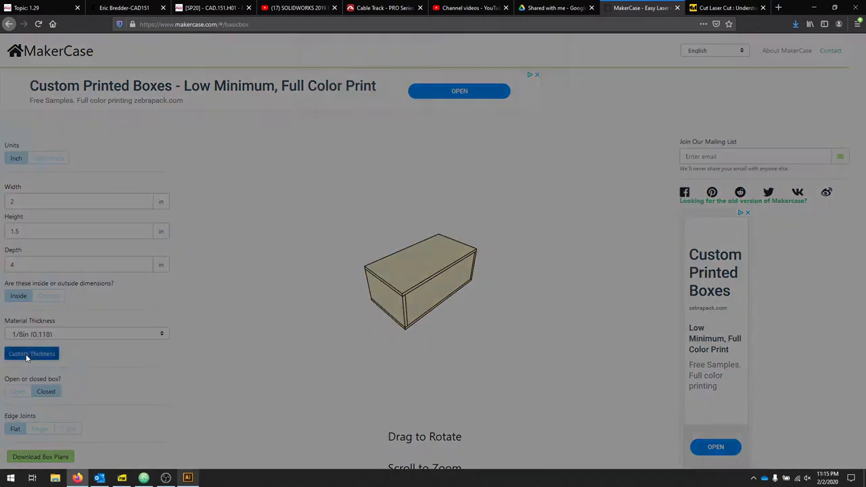
pyautogui.click(371, 98)
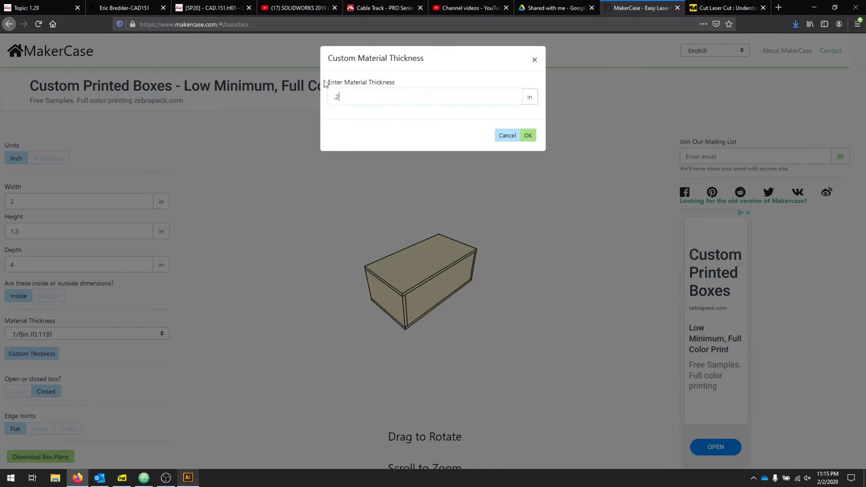
pyautogui.click(528, 136)
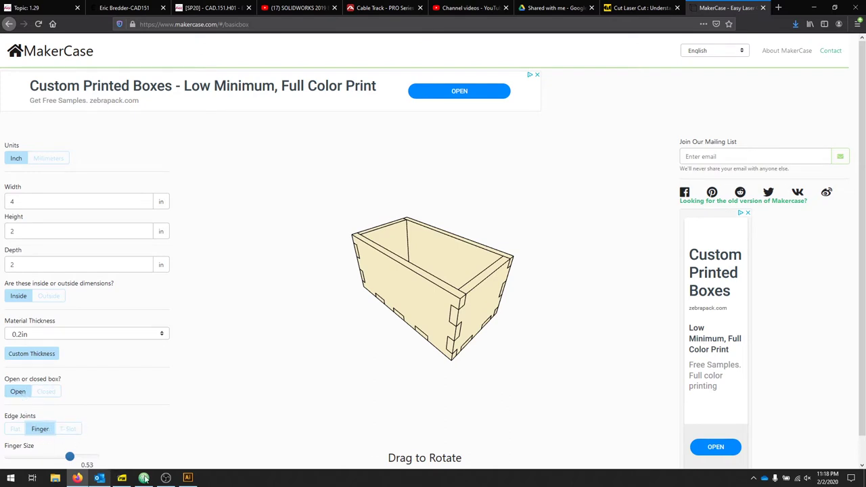
pyautogui.moveTo(70, 457); pyautogui.dragTo(5, 457)
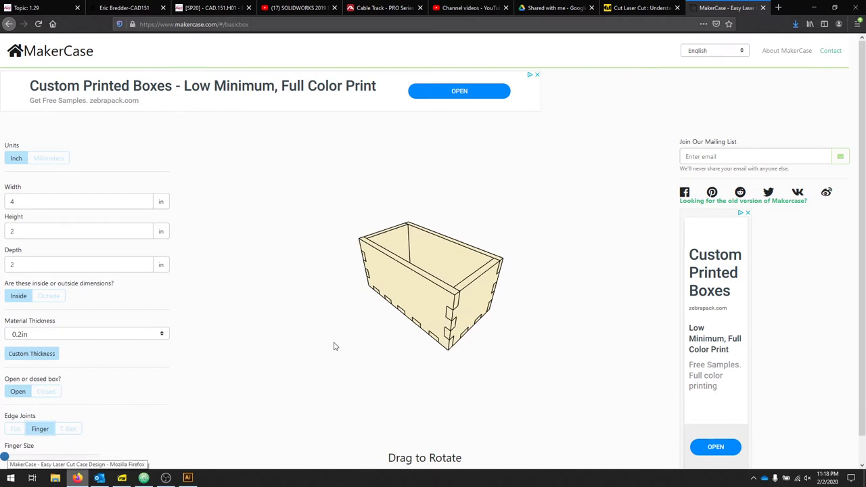
pyautogui.scroll(-1, 711, 286)
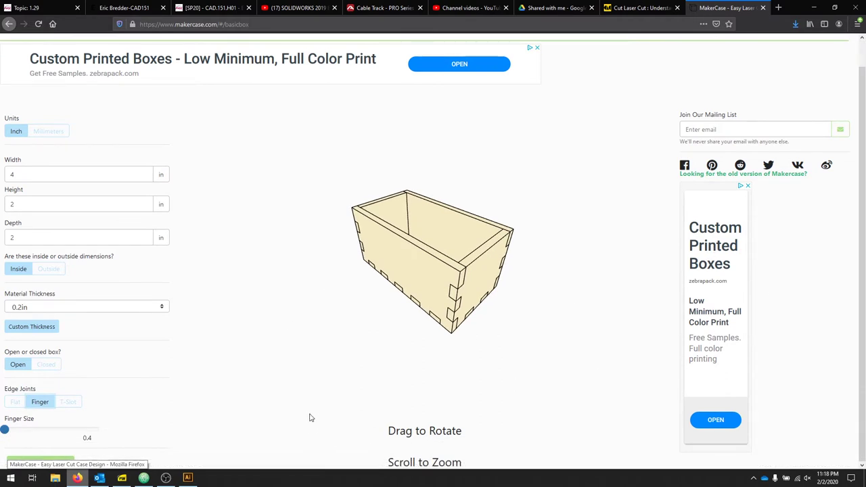
# - In the box plan download options, disable panel labels and keep the panels laid out separately
pyautogui.click(39, 465)
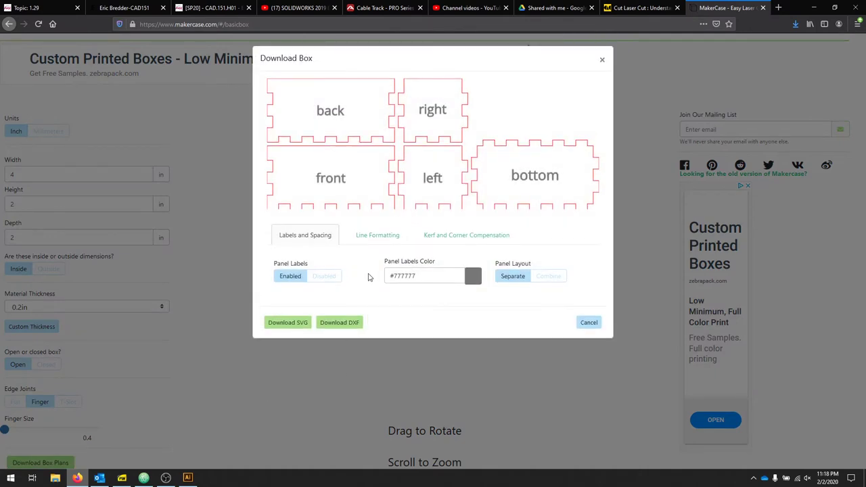
pyautogui.click(324, 277)
pyautogui.click(324, 277)
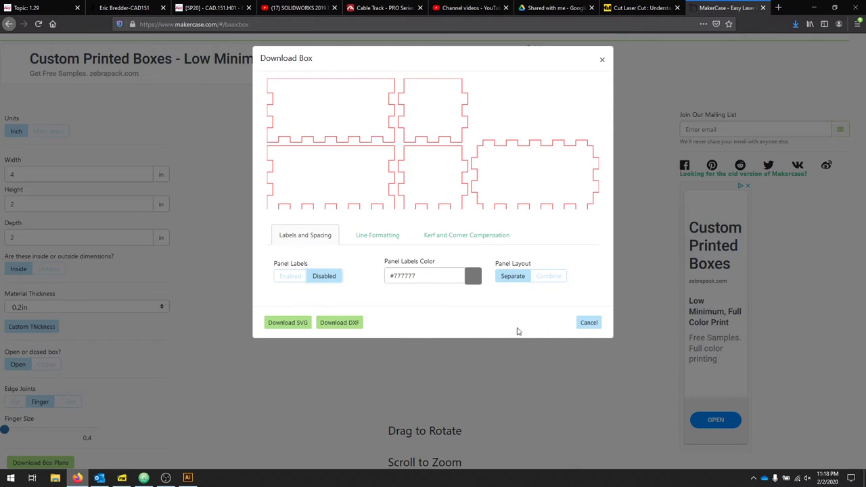
pyautogui.click(550, 282)
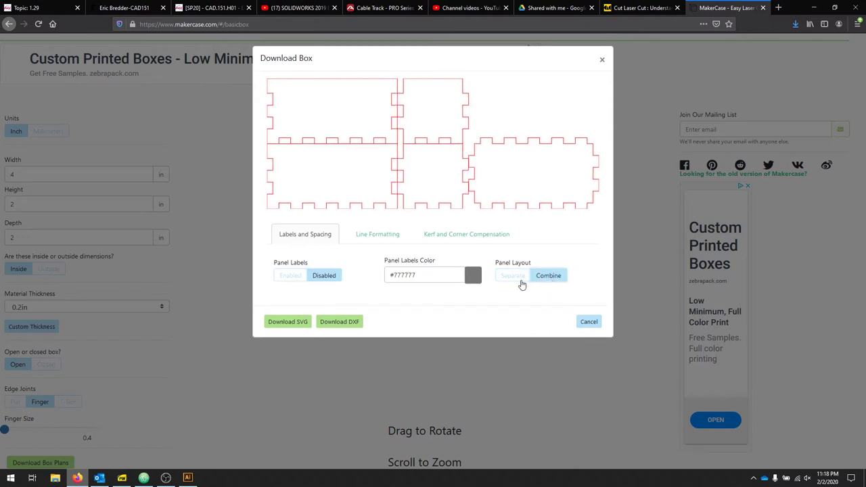
pyautogui.click(519, 283)
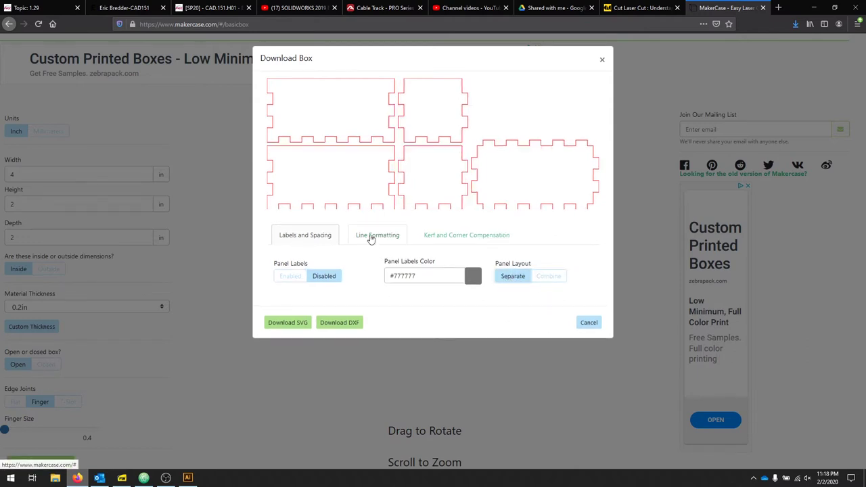
pyautogui.click(371, 237)
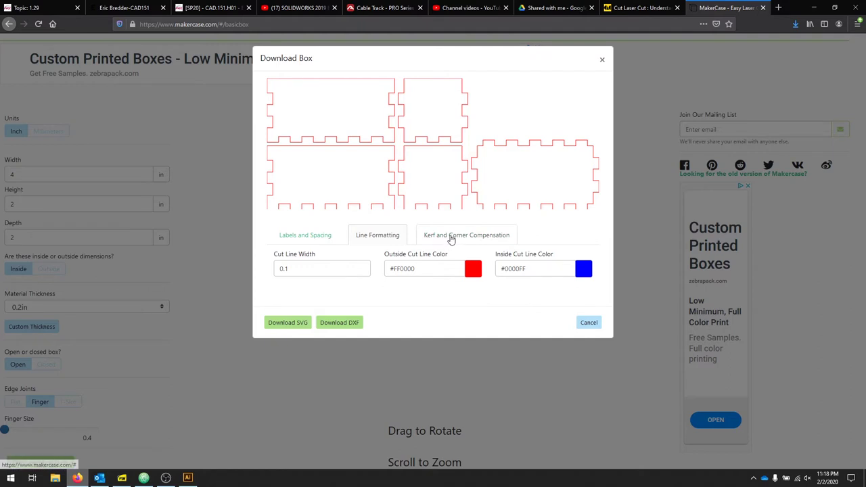
# - Apply Kerf compensation of 0.007 in and set the cut line width to 0.01
pyautogui.click(448, 240)
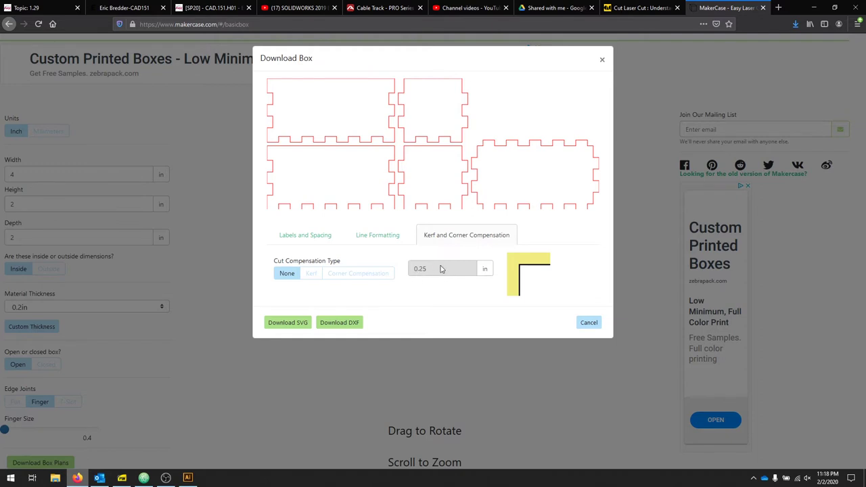
pyautogui.click(312, 273)
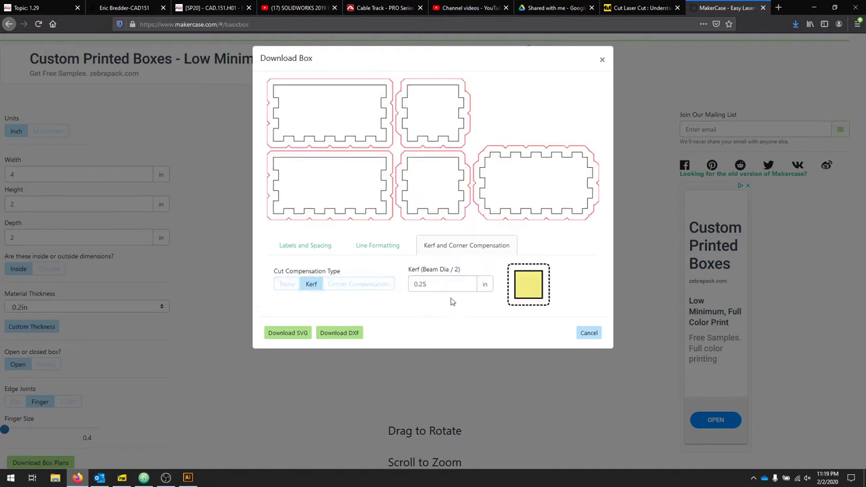
pyautogui.doubleClick(439, 286)
pyautogui.click(339, 289)
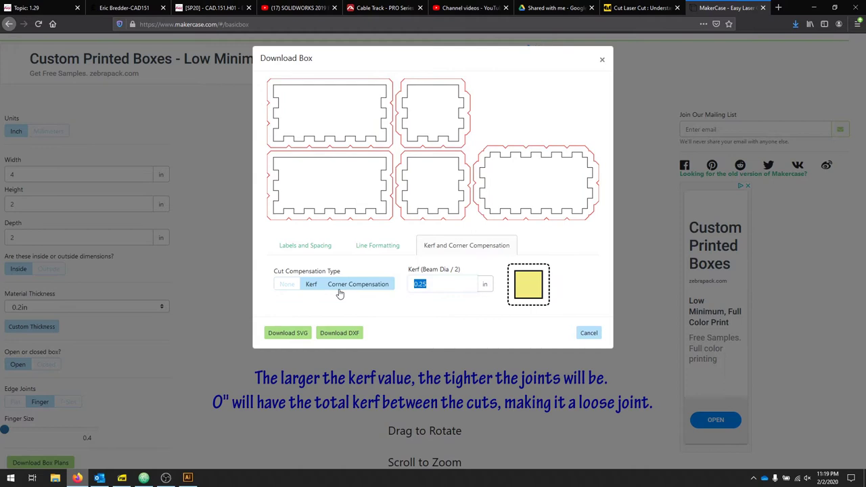
pyautogui.write('.007')
pyautogui.click(377, 245)
pyautogui.click(296, 268)
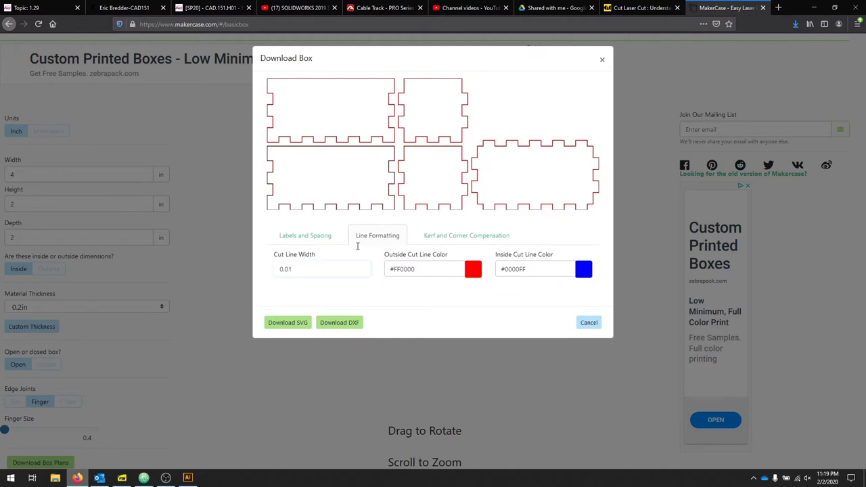
pyautogui.click(460, 237)
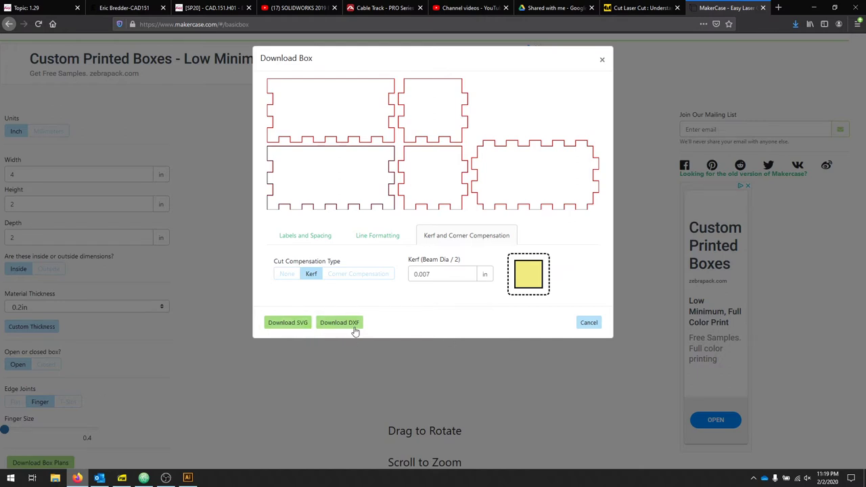
# - Download the box plans as SVG and save them as box.svg
pyautogui.click(297, 327)
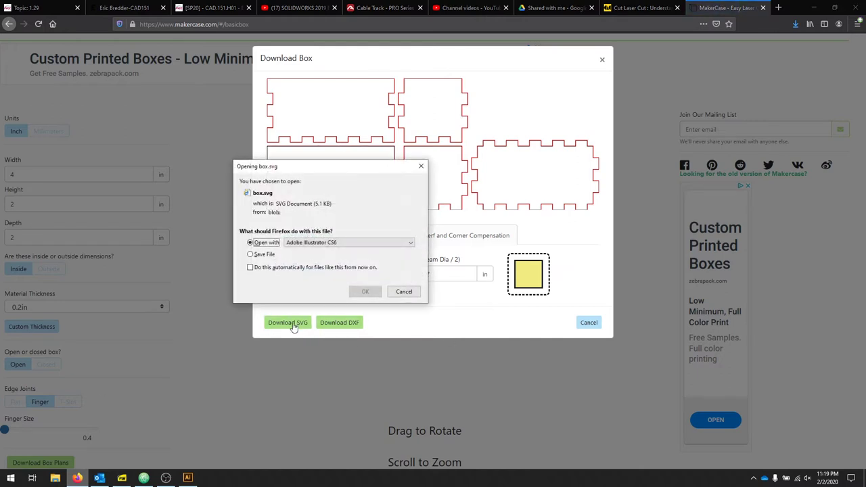
pyautogui.click(268, 256)
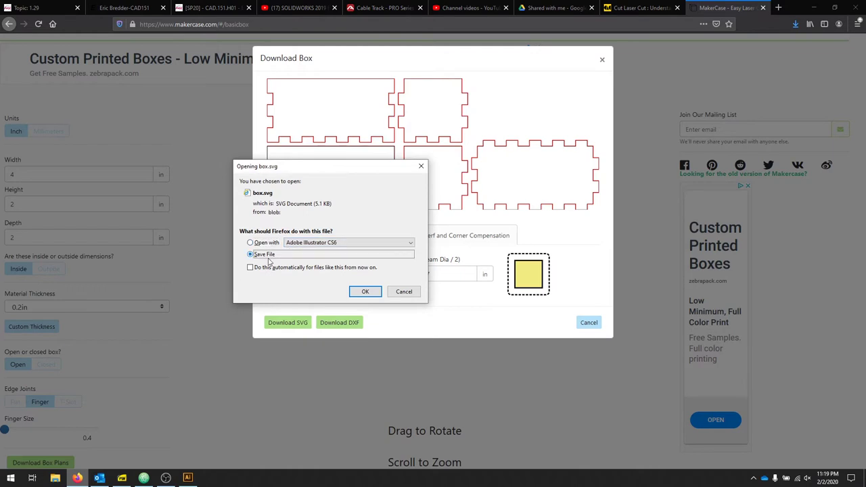
pyautogui.click(363, 292)
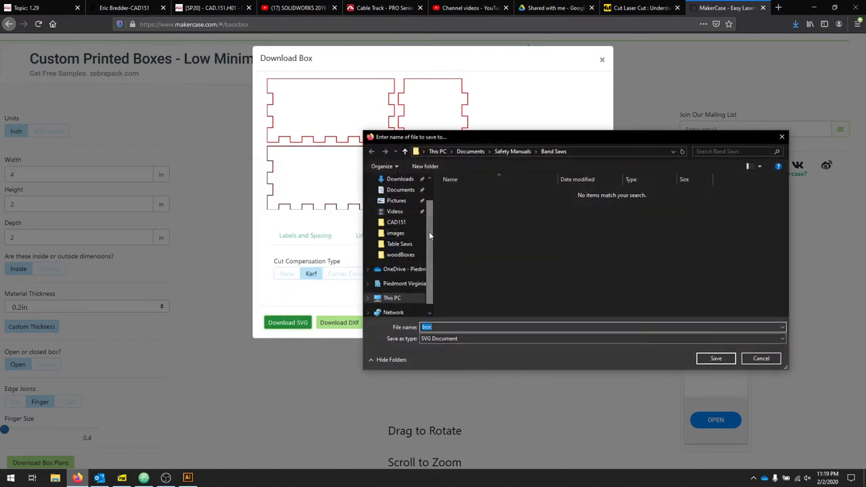
pyautogui.press('Return')
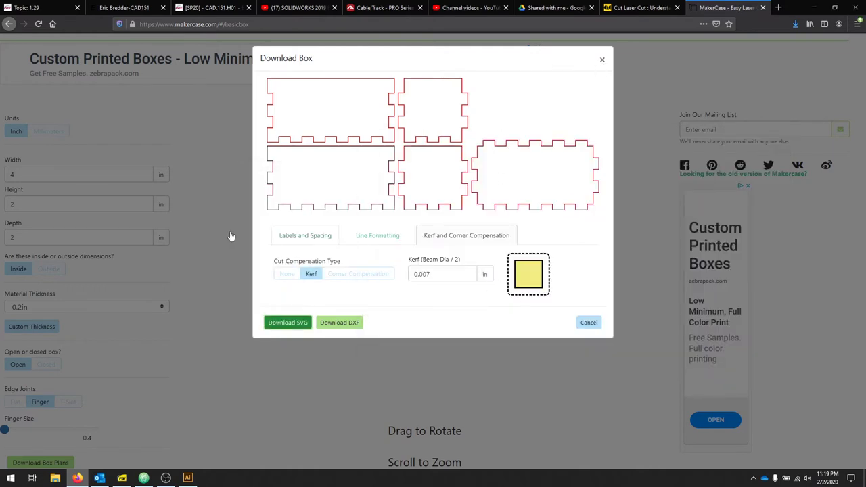
pyautogui.click(187, 478)
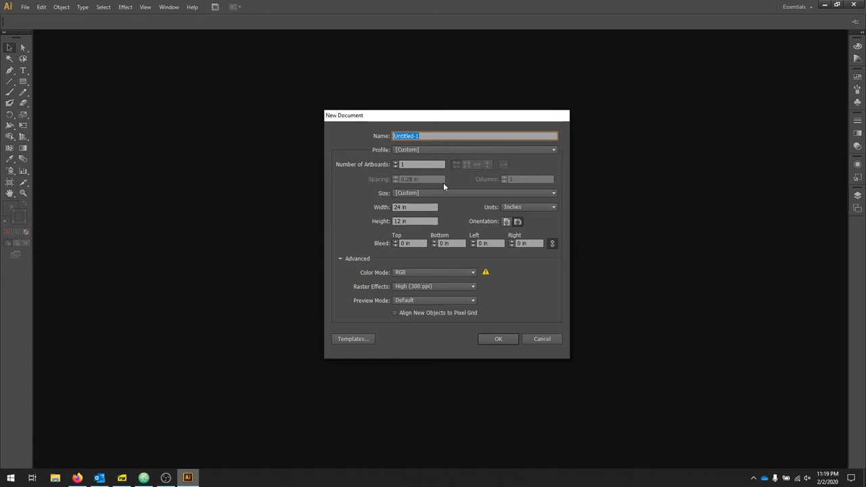
# - Create a new Illustrator document with a 24 × 12 in artboard
pyautogui.click(415, 208)
pyautogui.press('Tab')
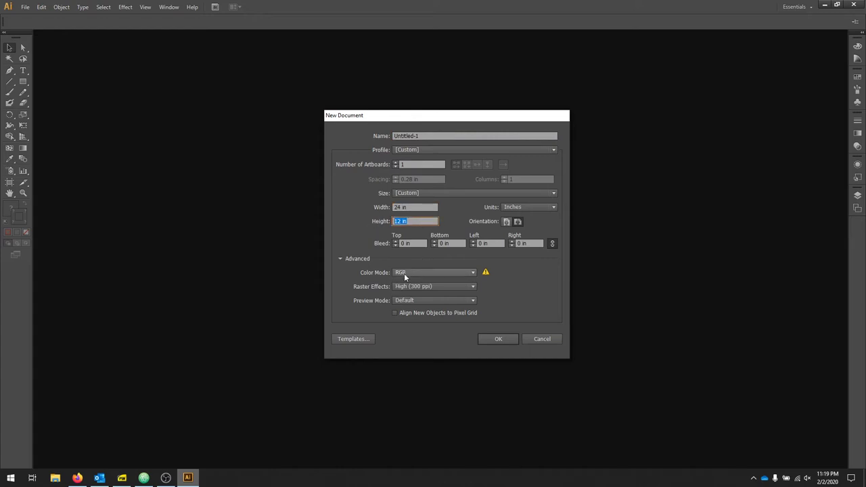
pyautogui.click(506, 338)
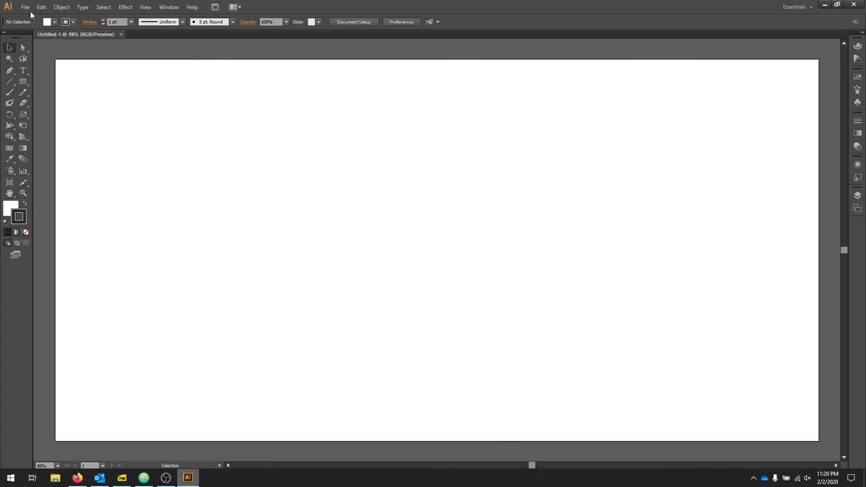
# - Place boxVideo.svg from the Desktop onto the artboard
pyautogui.click(25, 7)
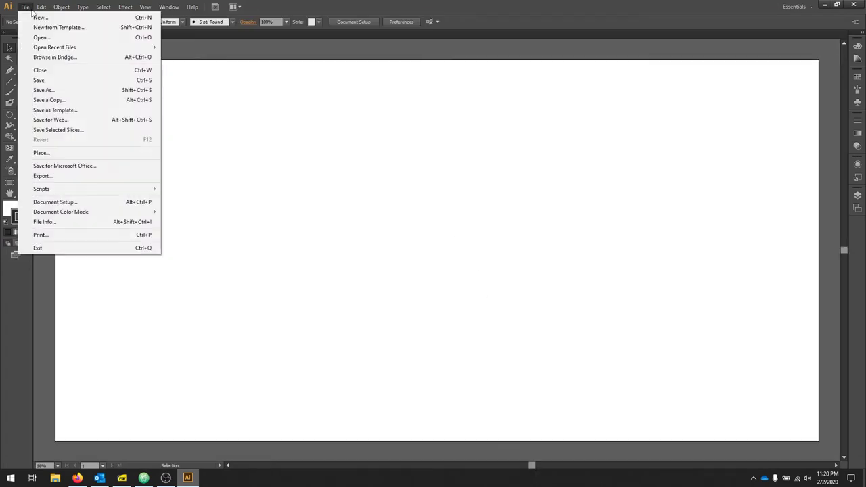
pyautogui.click(79, 155)
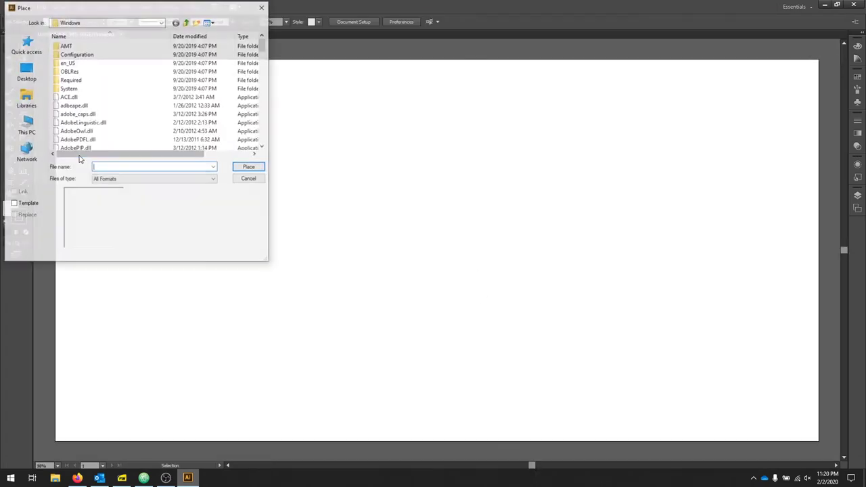
pyautogui.click(25, 71)
pyautogui.moveTo(265, 68); pyautogui.dragTo(266, 129)
pyautogui.click(189, 77)
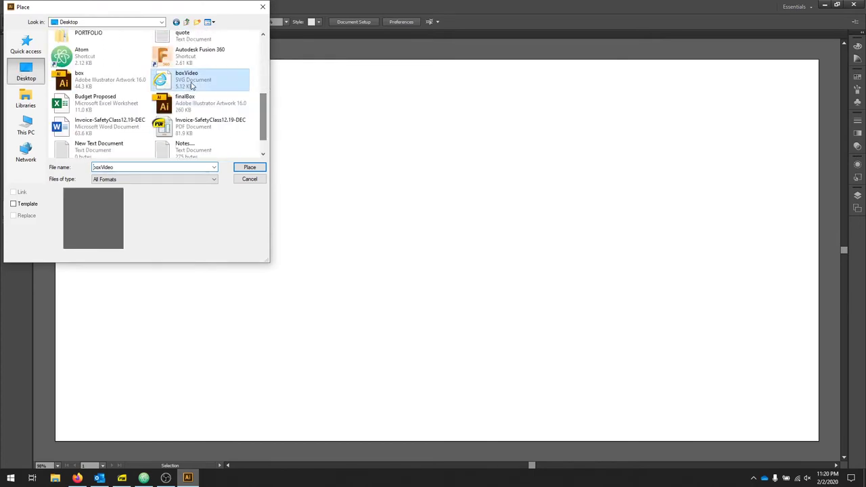
pyautogui.click(250, 168)
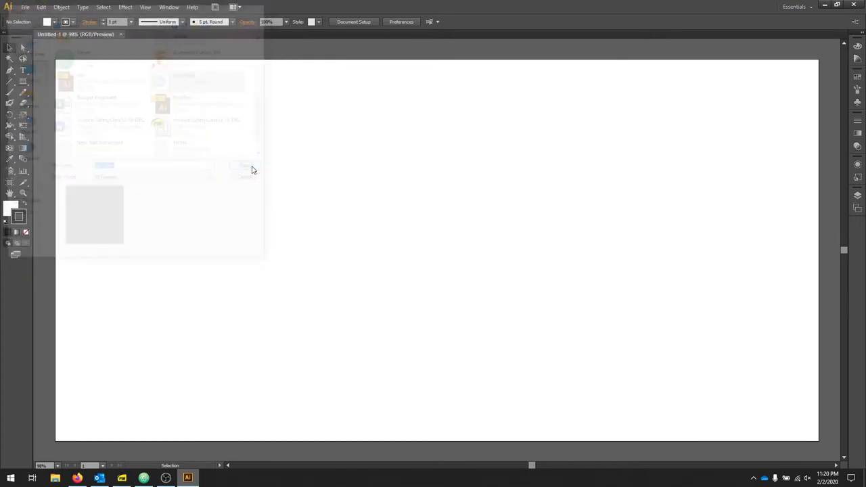
# - Shift the grouped box panels up and slightly left, briefly entering and leaving the group's isolation mode
pyautogui.click(400, 355)
pyautogui.moveTo(559, 322); pyautogui.dragTo(530, 305)
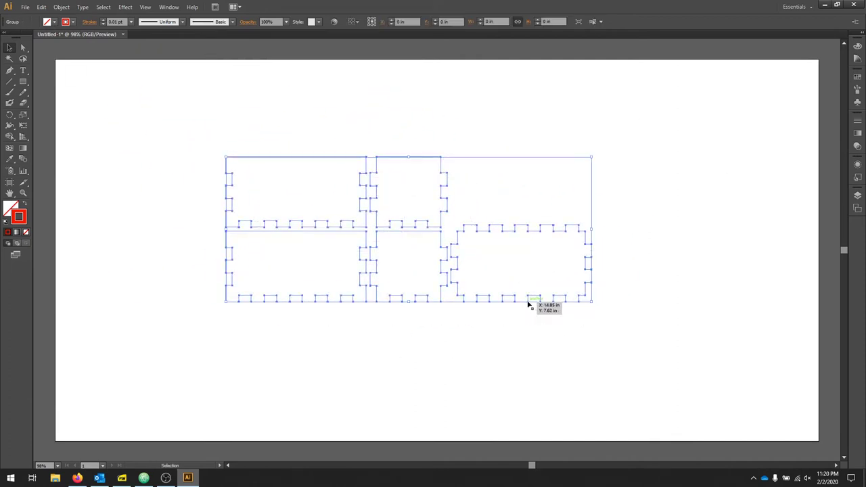
pyautogui.click(433, 373)
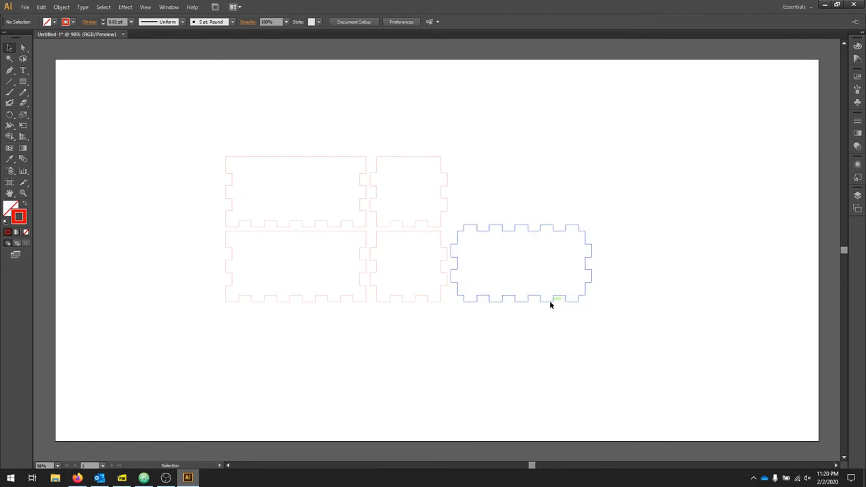
pyautogui.doubleClick(550, 304)
pyautogui.click(544, 299)
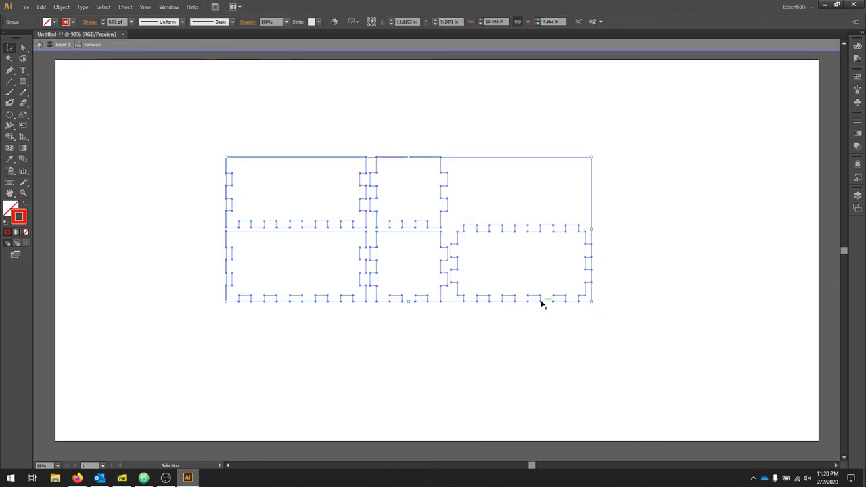
pyautogui.doubleClick(343, 329)
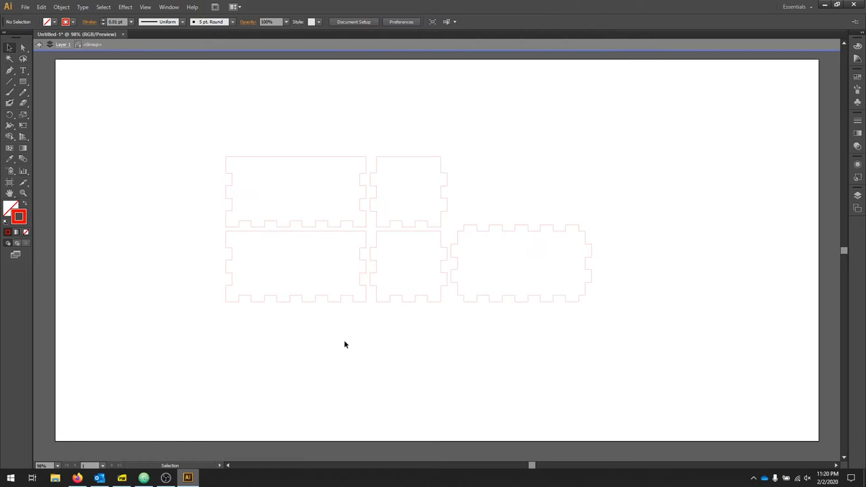
pyautogui.moveTo(402, 239); pyautogui.dragTo(416, 218)
pyautogui.click(420, 329)
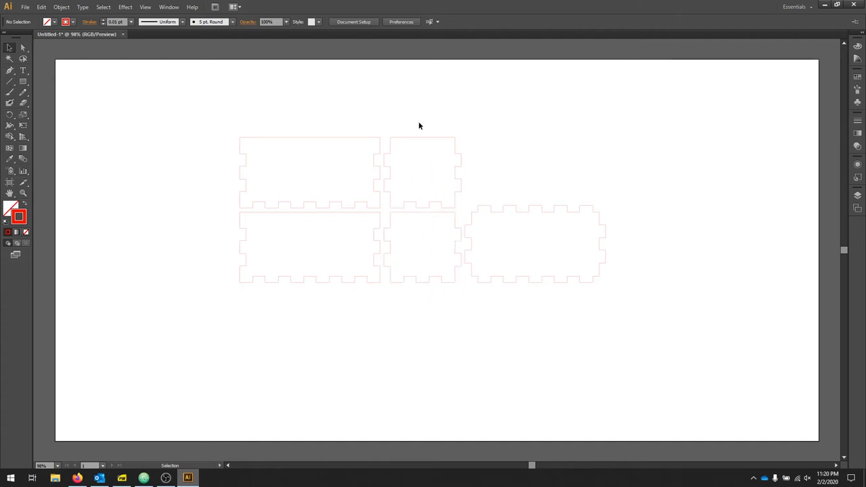
# - With the Line Segment Tool, draw a horizontal cut on the small piece and slanted cuts on both large pieces
pyautogui.click(10, 82)
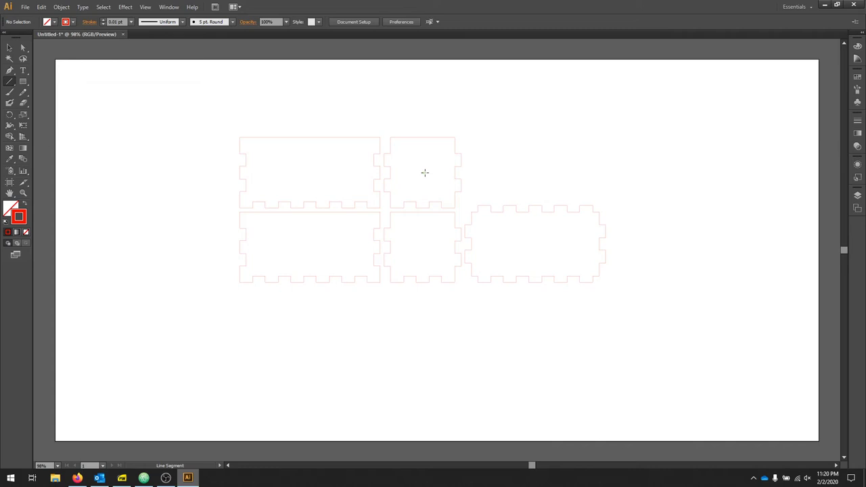
pyautogui.moveTo(391, 166); pyautogui.dragTo(455, 165)
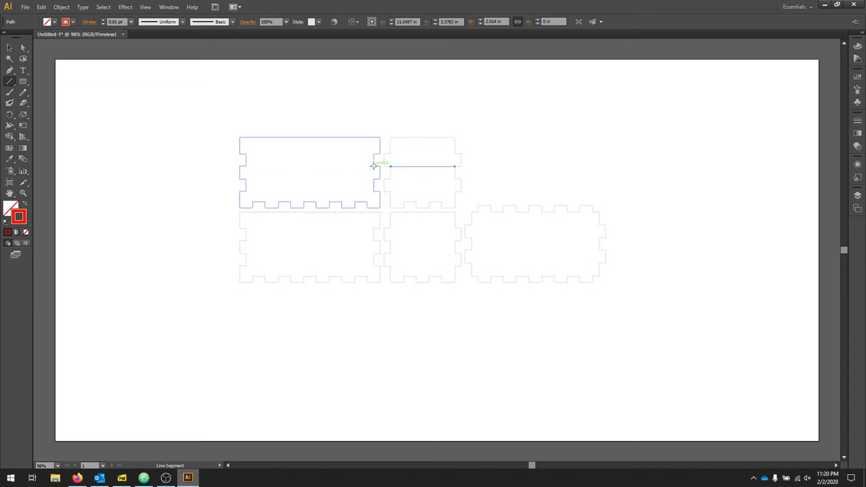
pyautogui.moveTo(373, 165); pyautogui.dragTo(310, 138)
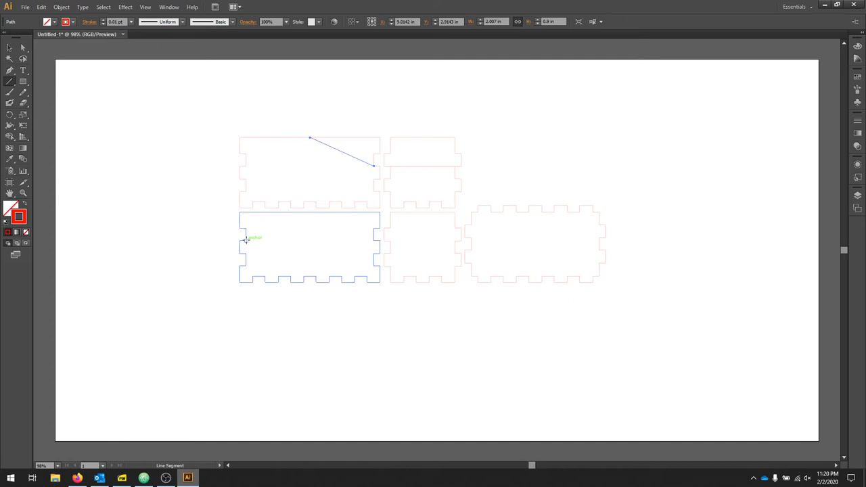
pyautogui.moveTo(246, 240); pyautogui.dragTo(309, 212)
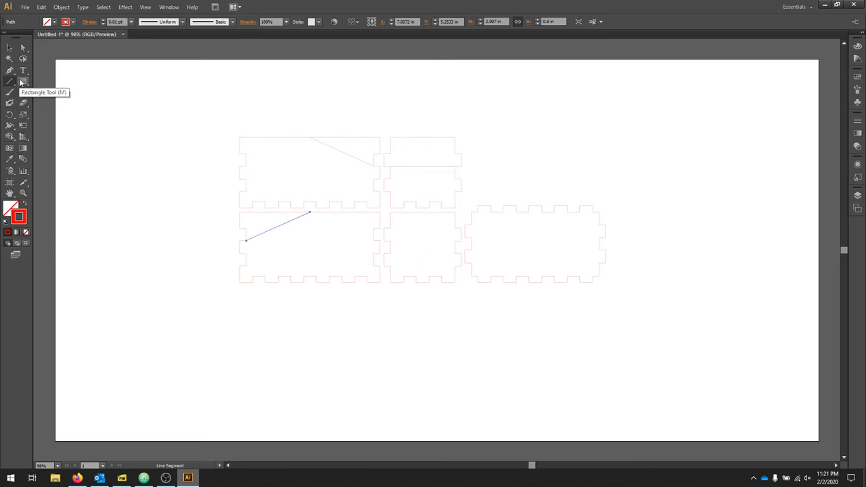
# - Draw a small circle with the Ellipse Tool and set its linked width to 0.188 in
pyautogui.click(23, 81)
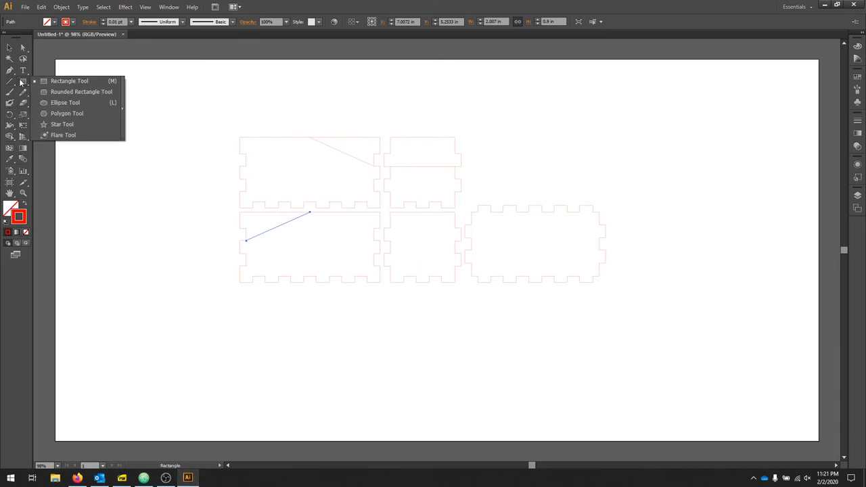
pyautogui.click(77, 102)
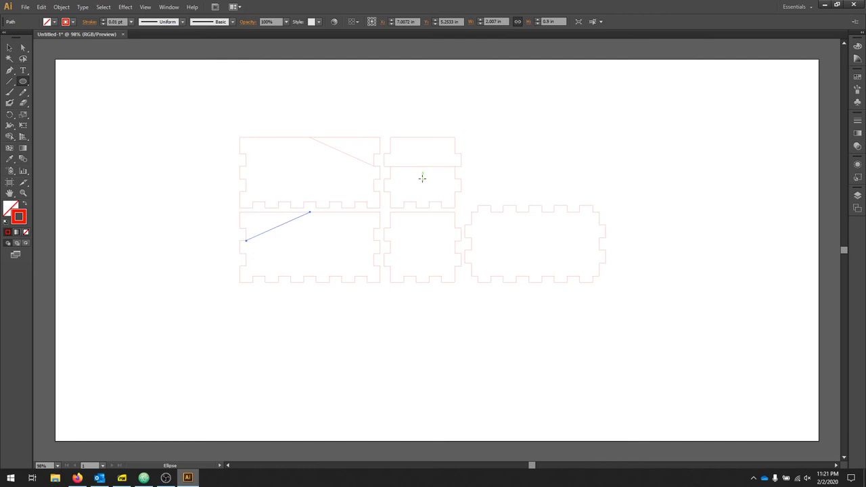
pyautogui.moveTo(423, 176); pyautogui.dragTo(429, 183)
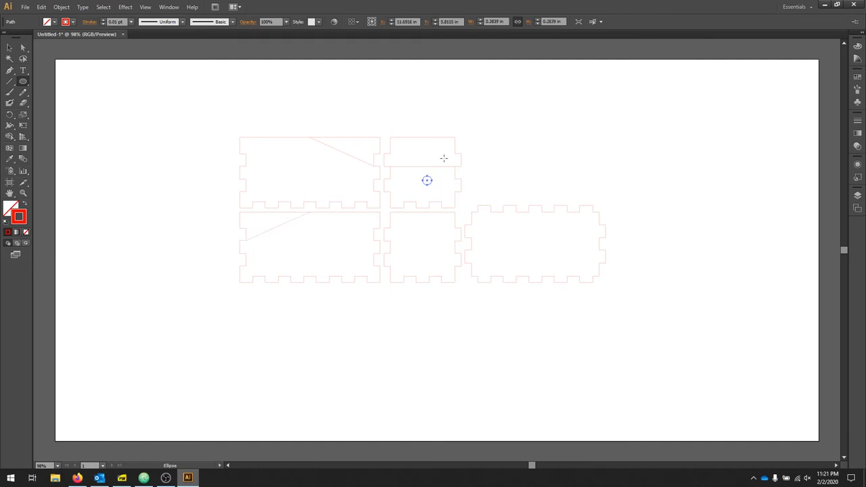
pyautogui.click(517, 21)
pyautogui.click(493, 21)
pyautogui.write('.188')
pyautogui.press('Return')
pyautogui.scroll(-1, 440, 151)
pyautogui.scroll(1, 428, 165)
# - Move the circle up and left to sit just below the upper piece's horizontal line
pyautogui.click(10, 46)
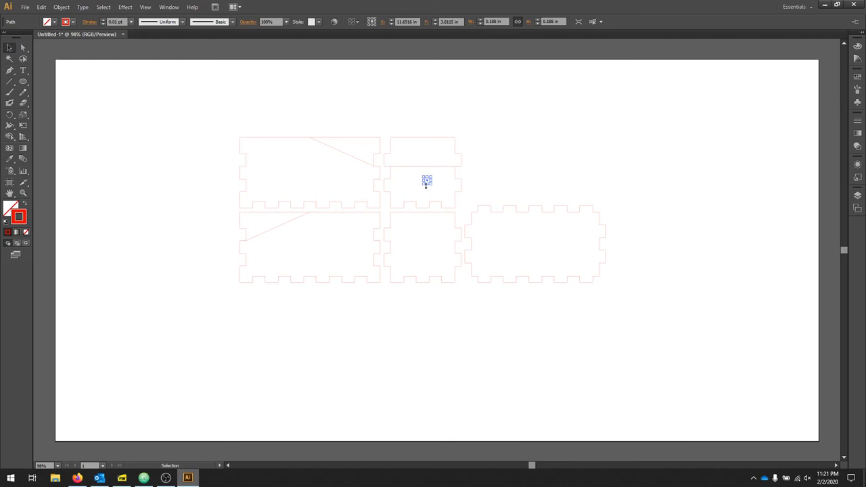
pyautogui.scroll(-1, 425, 184)
pyautogui.scroll(4, 424, 182)
pyautogui.moveTo(410, 189); pyautogui.dragTo(392, 169)
pyautogui.click(407, 235)
pyautogui.click(467, 216)
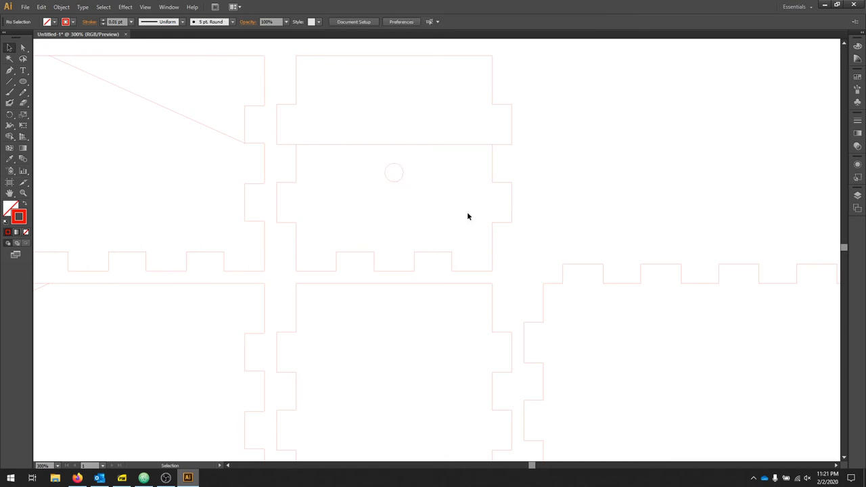
pyautogui.scroll(-4, 413, 248)
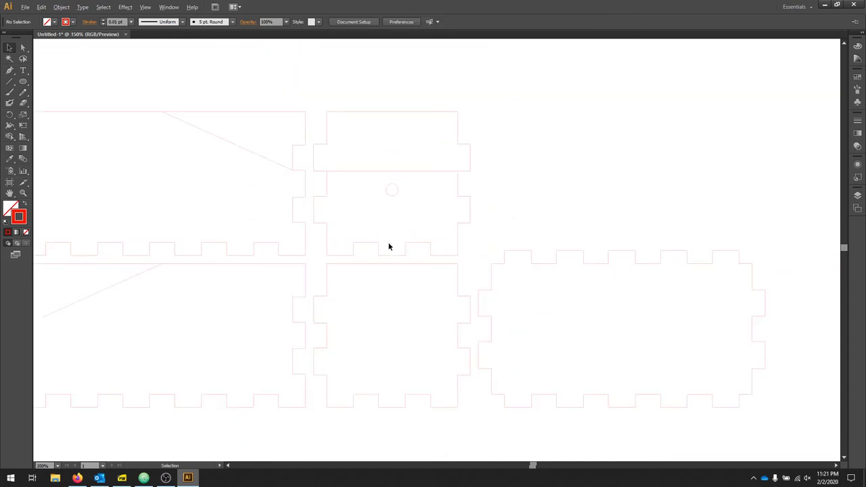
pyautogui.scroll(2, 386, 251)
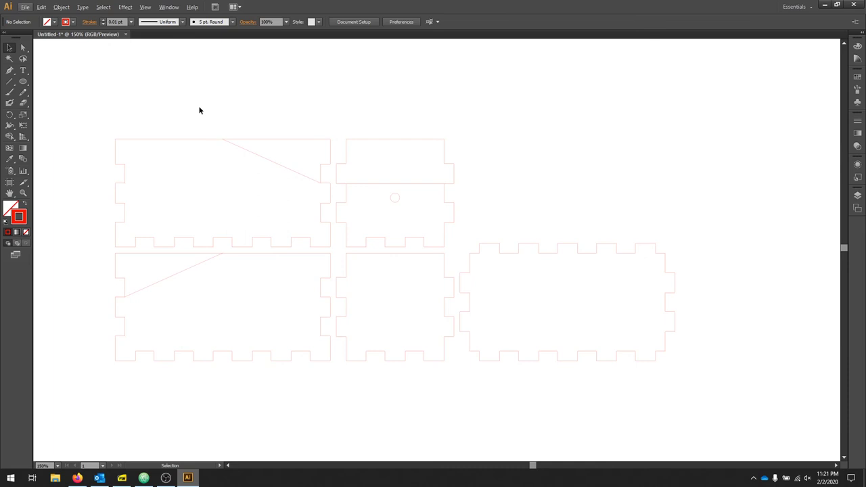
# - Print the box layout to the VLS3.50 laser and open its Control Panel from the system tray
pyautogui.click(25, 7)
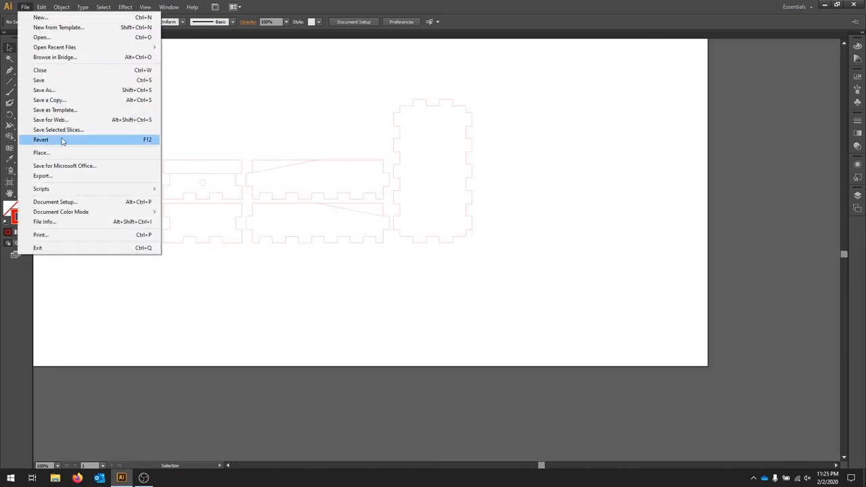
pyautogui.click(73, 239)
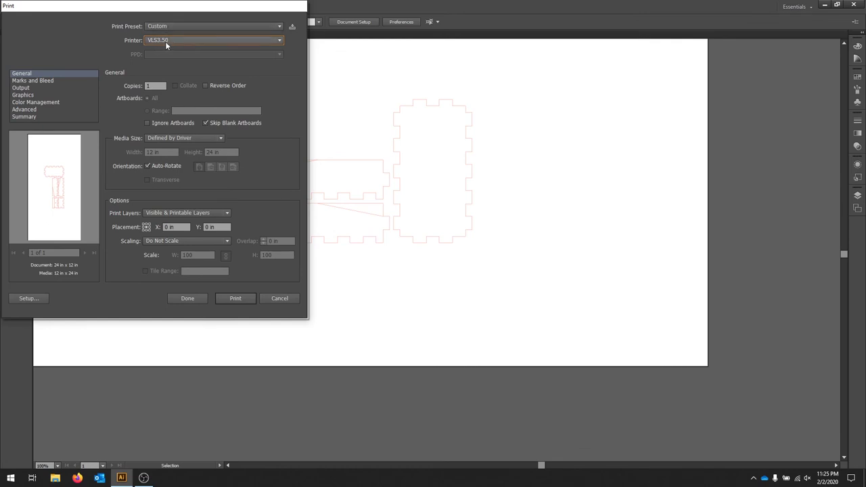
pyautogui.click(232, 299)
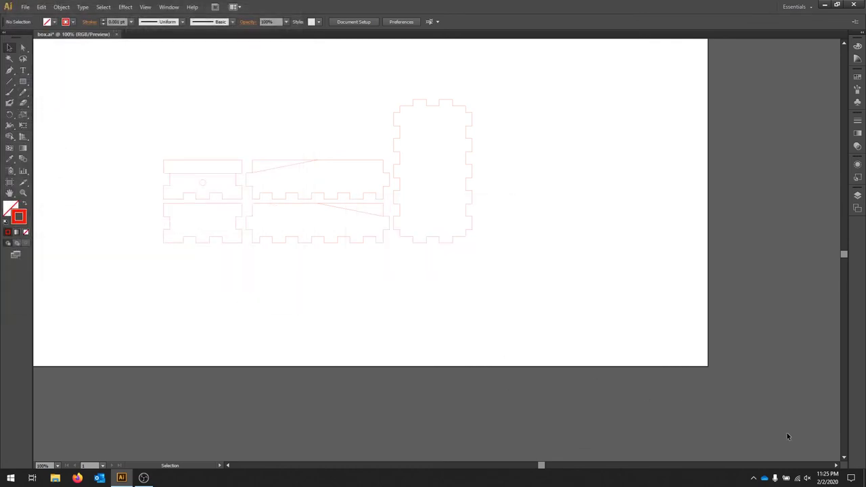
pyautogui.click(753, 477)
pyautogui.click(754, 461)
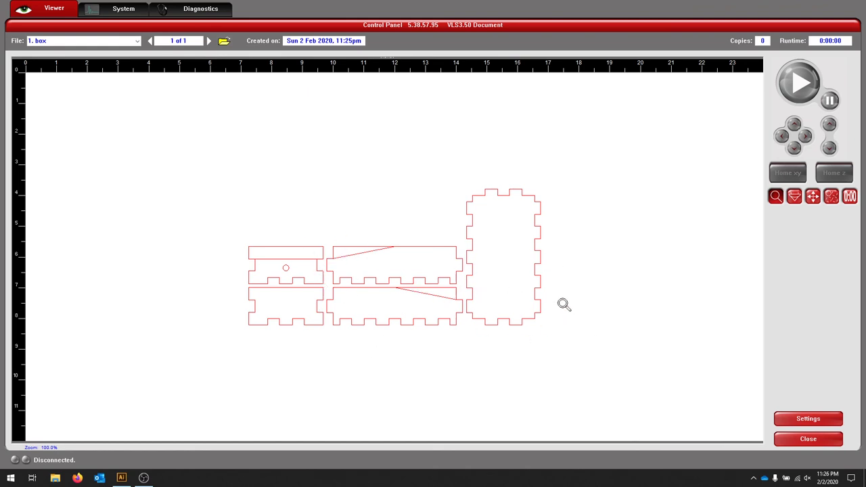
# - Set the job material to Birch (Natural > Wood > Medium Wood) at 0.2 in thickness
pyautogui.click(824, 421)
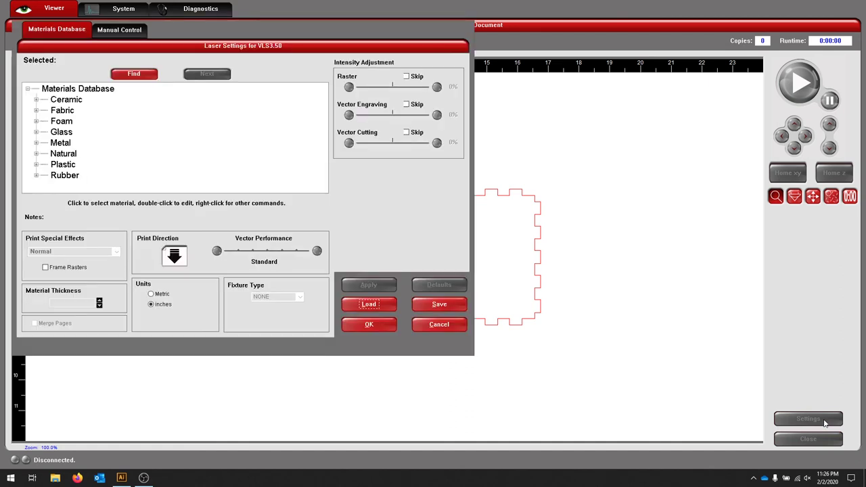
pyautogui.click(36, 155)
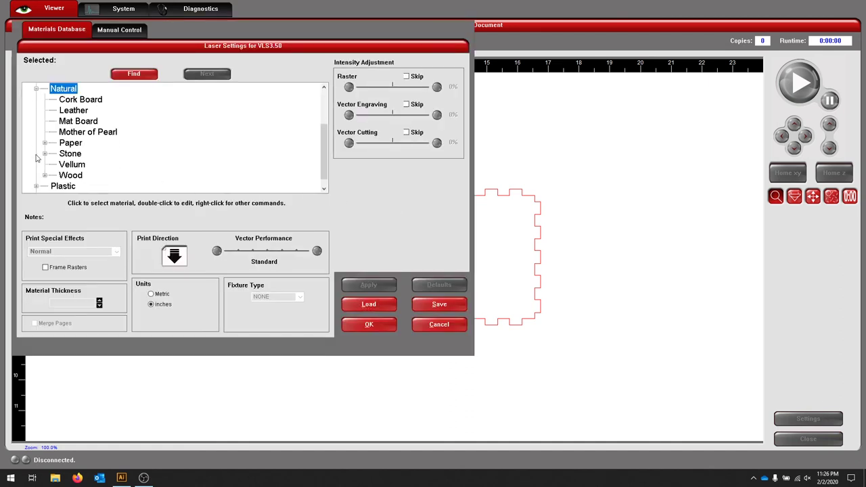
pyautogui.click(46, 176)
pyautogui.click(53, 144)
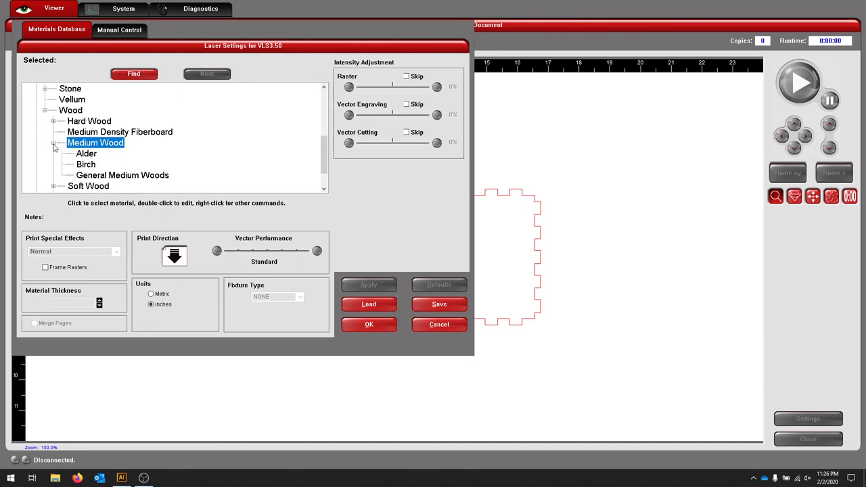
pyautogui.click(84, 166)
pyautogui.click(80, 303)
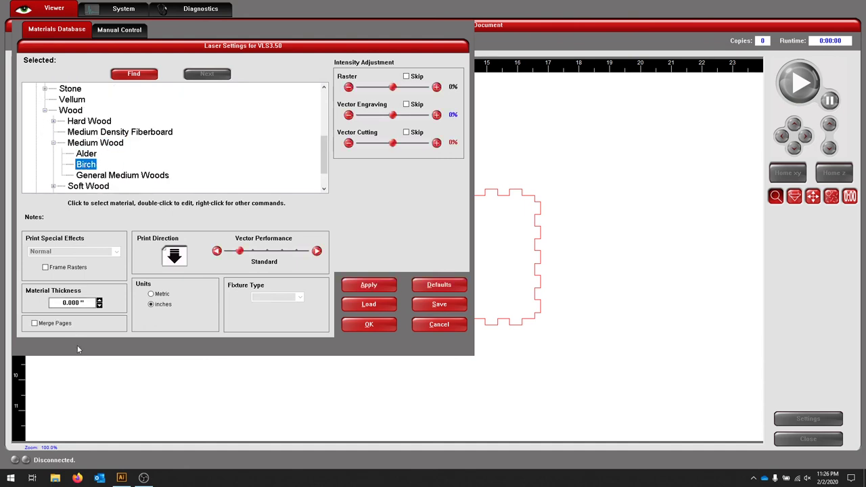
pyautogui.moveTo(80, 302); pyautogui.dragTo(72, 302)
pyautogui.write('2')
pyautogui.click(368, 285)
pyautogui.click(369, 325)
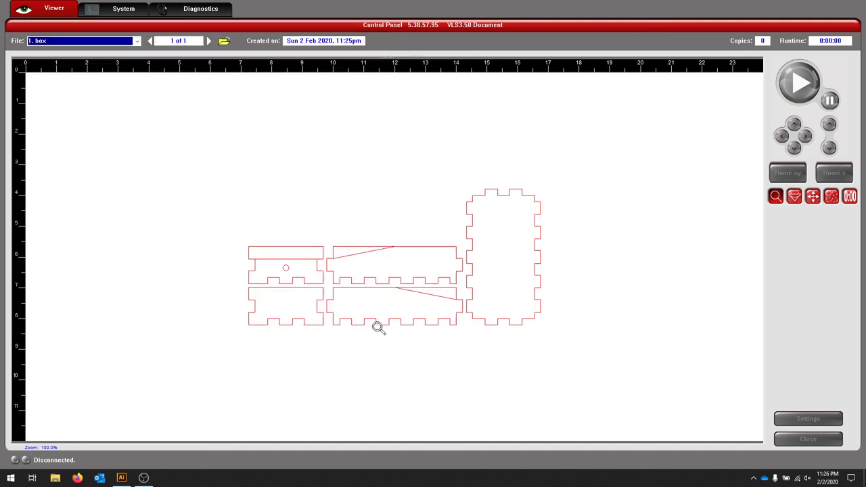
# - Drag the box job to the lower-right corner of the laser bed and start the cut
pyautogui.click(812, 198)
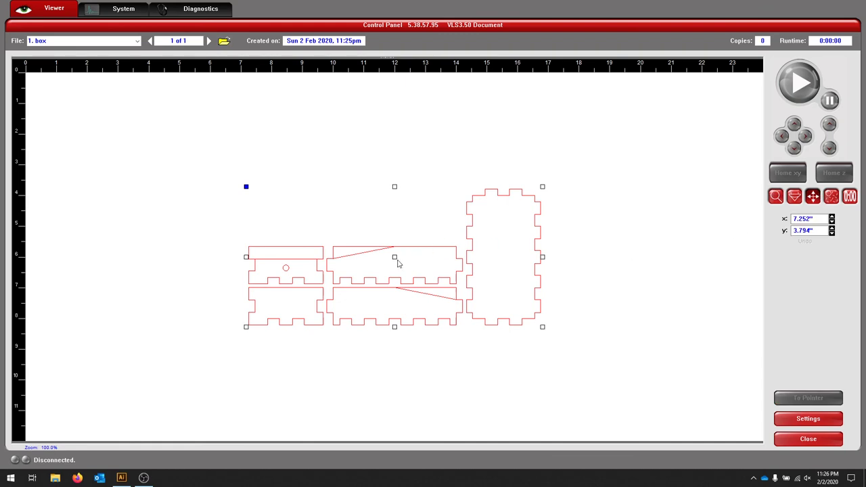
pyautogui.moveTo(396, 261); pyautogui.dragTo(592, 350)
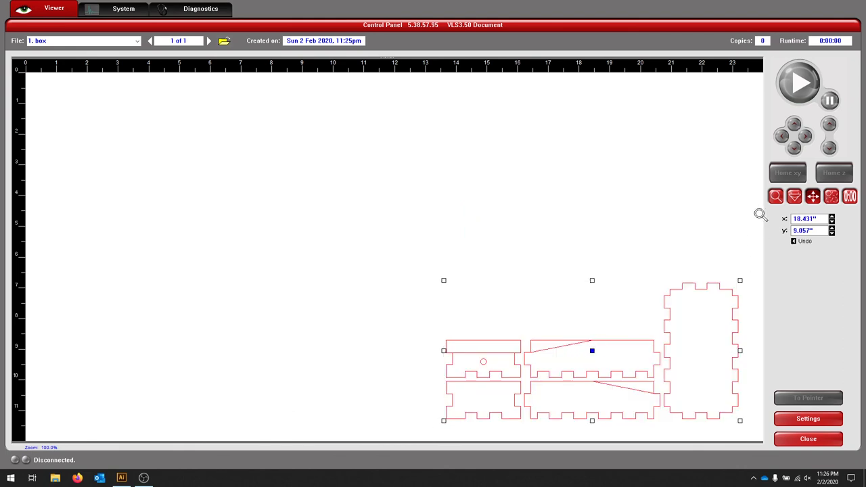
pyautogui.click(795, 196)
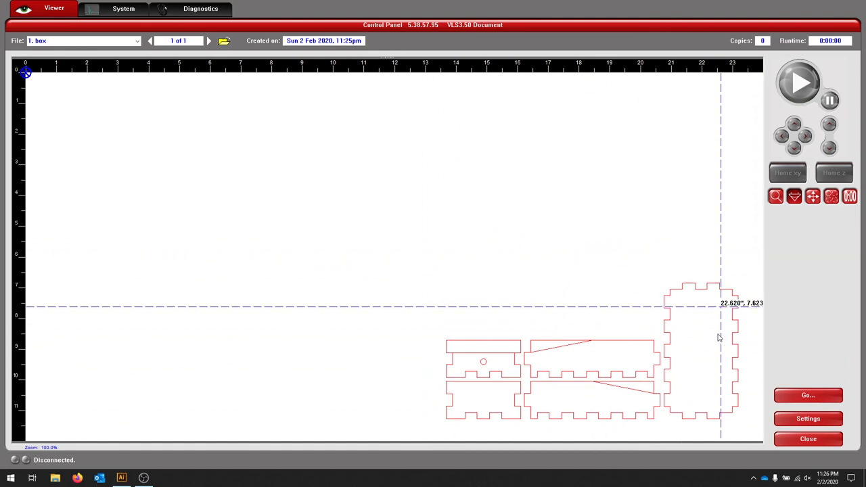
pyautogui.click(802, 86)
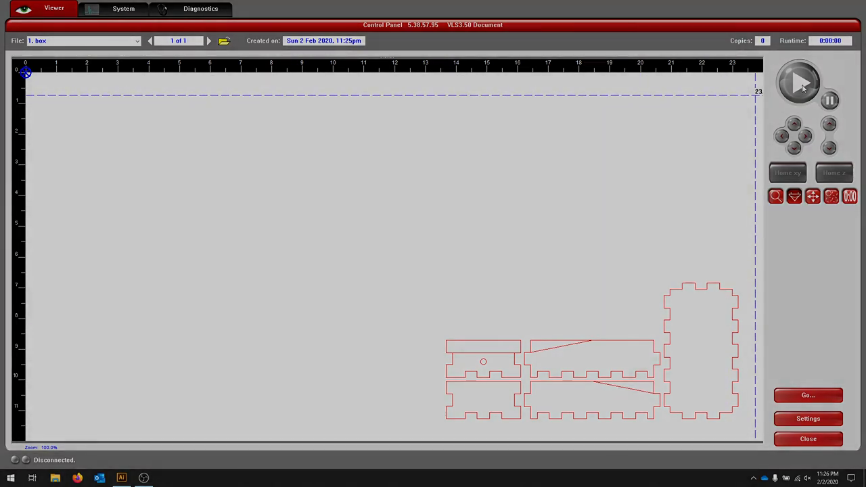